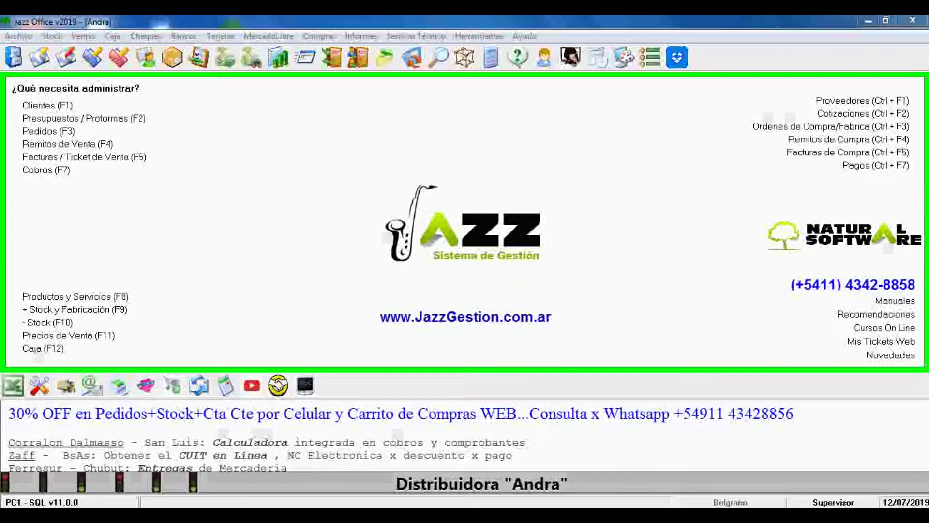
Activate the STOCK traffic light and check its list of products to buy, closing the list when done
{"action": "right_click", "coordinate": [43, 481]}
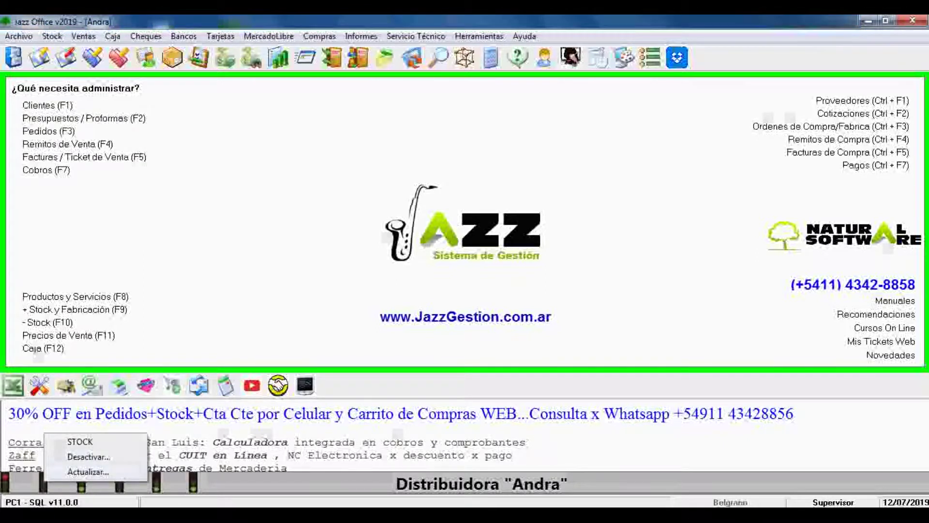
{"action": "left_click", "coordinate": [80, 441]}
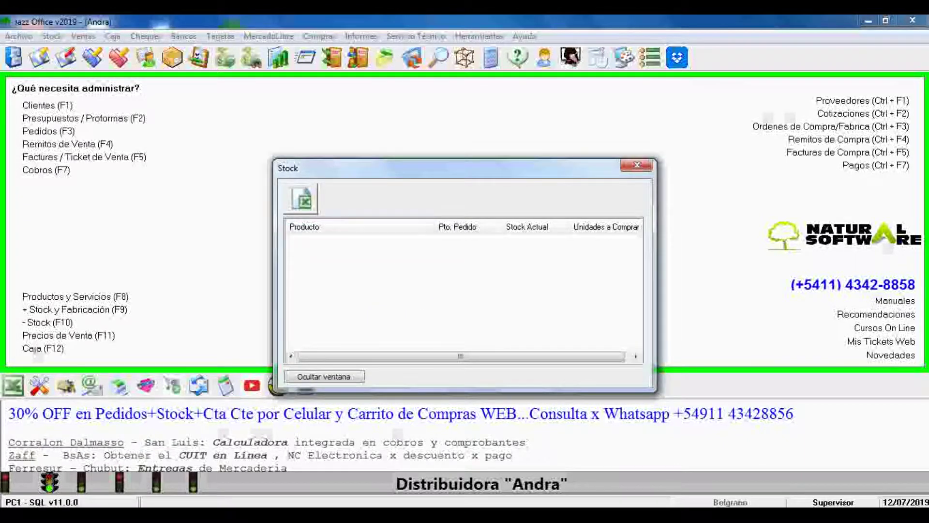
{"action": "left_click", "coordinate": [637, 165]}
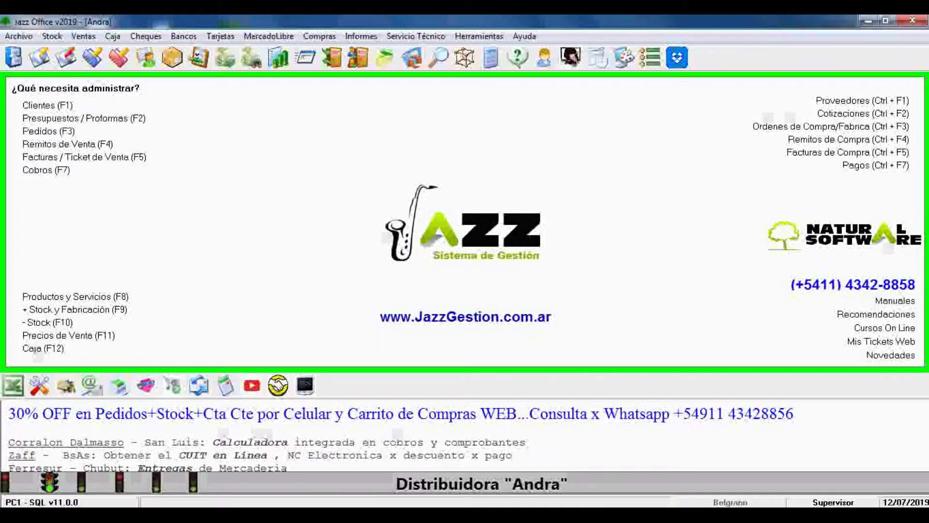
Open product code 2 for editing and display its stock totals
{"action": "key", "text": "F8"}
{"action": "type", "text": "2"}
{"action": "key", "text": "Return"}
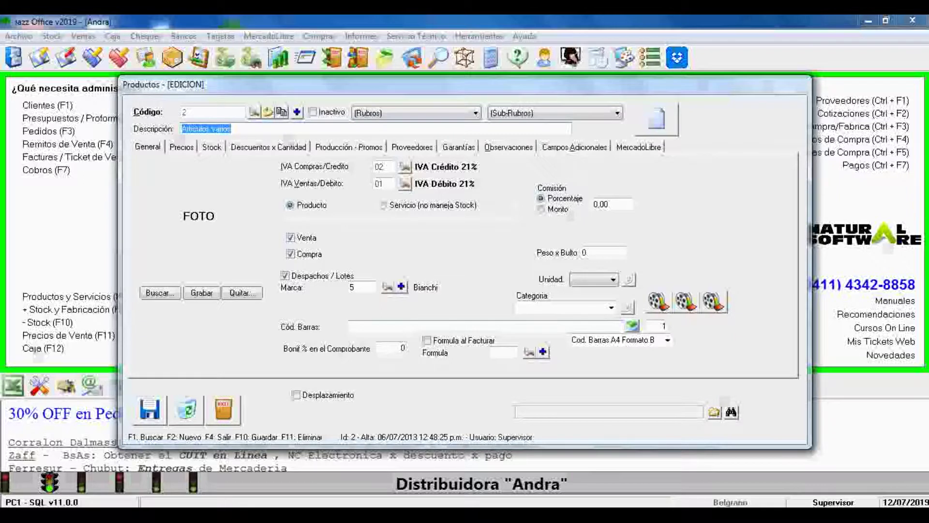
{"action": "left_click", "coordinate": [212, 147]}
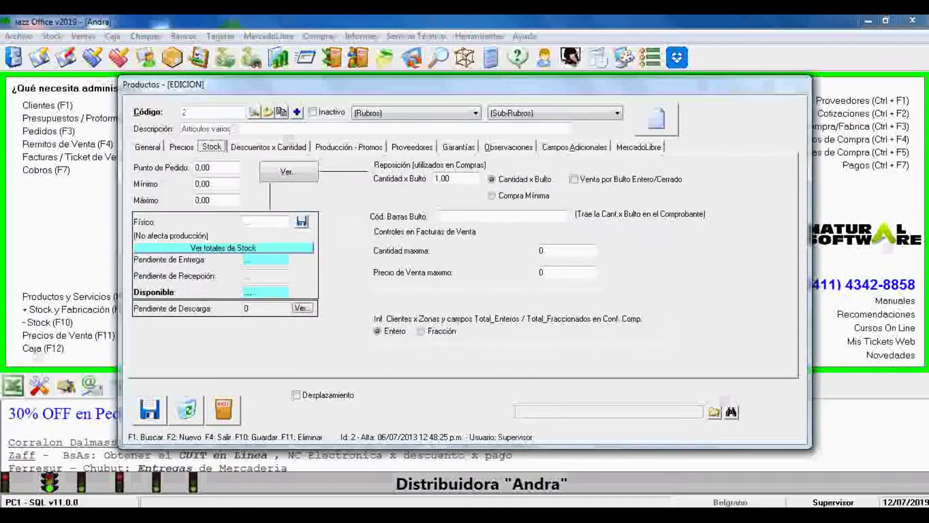
{"action": "left_click", "coordinate": [224, 248]}
{"action": "key", "text": "Return"}
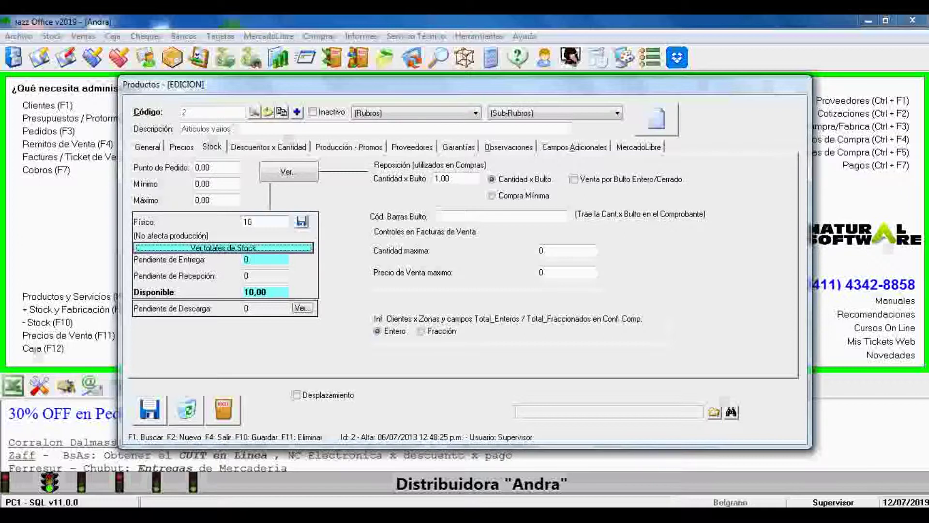
Set product 2's Punto de Pedido to 15, Mínimo to 20 and Máximo to 500, then save and close the product
{"action": "left_click", "coordinate": [208, 167]}
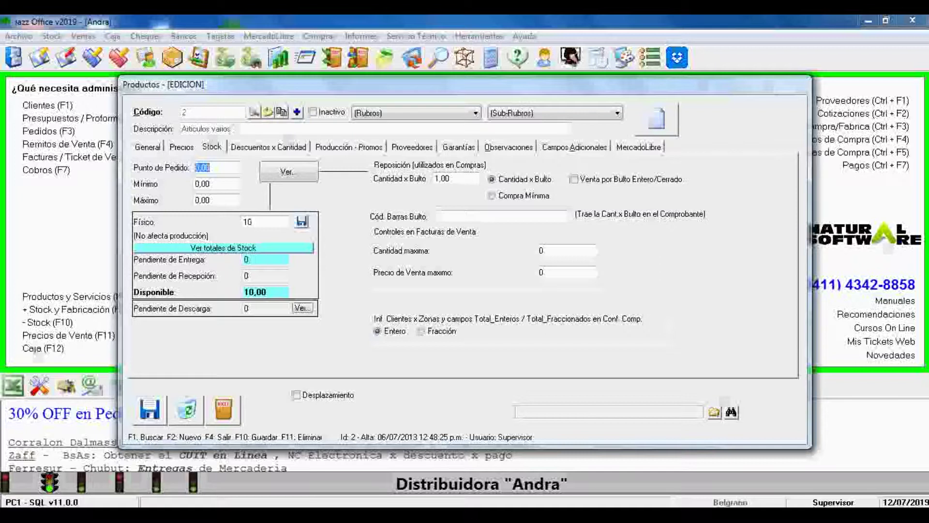
{"action": "type", "text": "0"}
{"action": "key", "text": "Tab"}
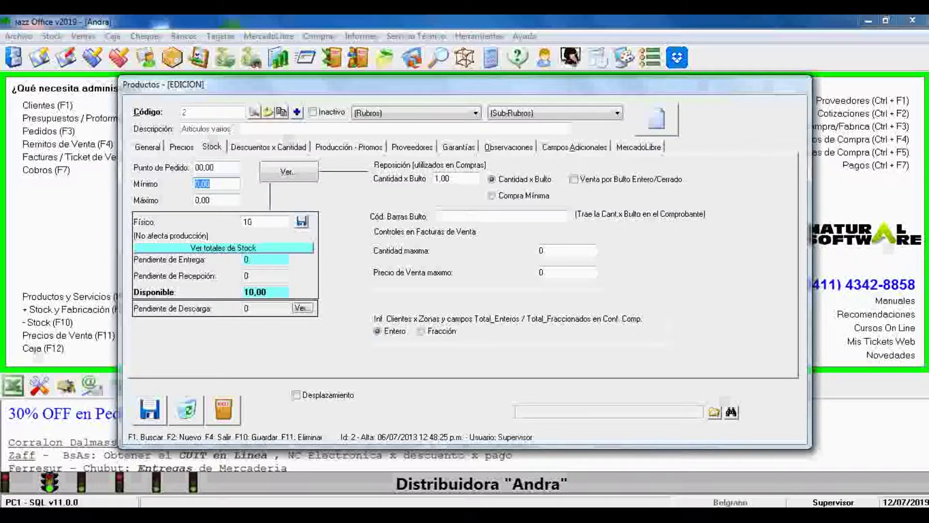
{"action": "type", "text": "20"}
{"action": "key", "text": "Tab"}
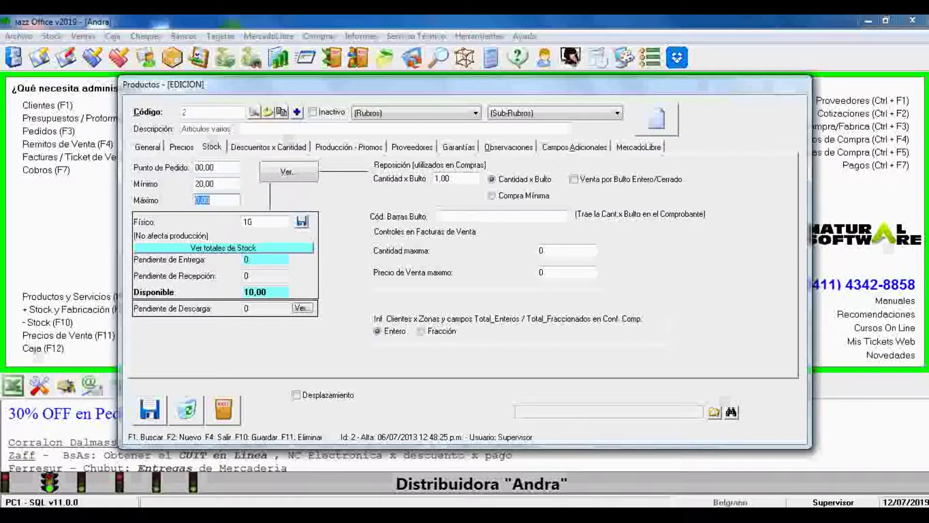
{"action": "type", "text": "500"}
{"action": "key", "text": "Tab"}
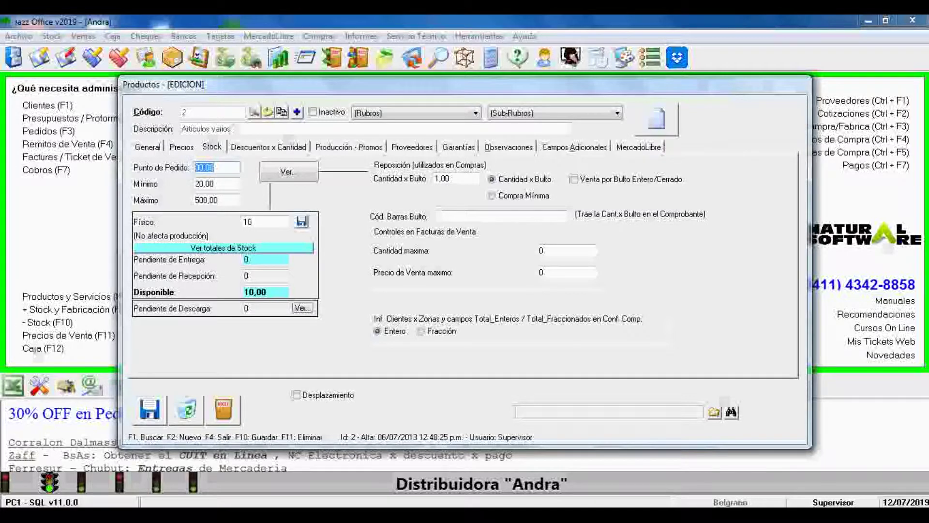
{"action": "type", "text": "15"}
{"action": "key", "text": "F10"}
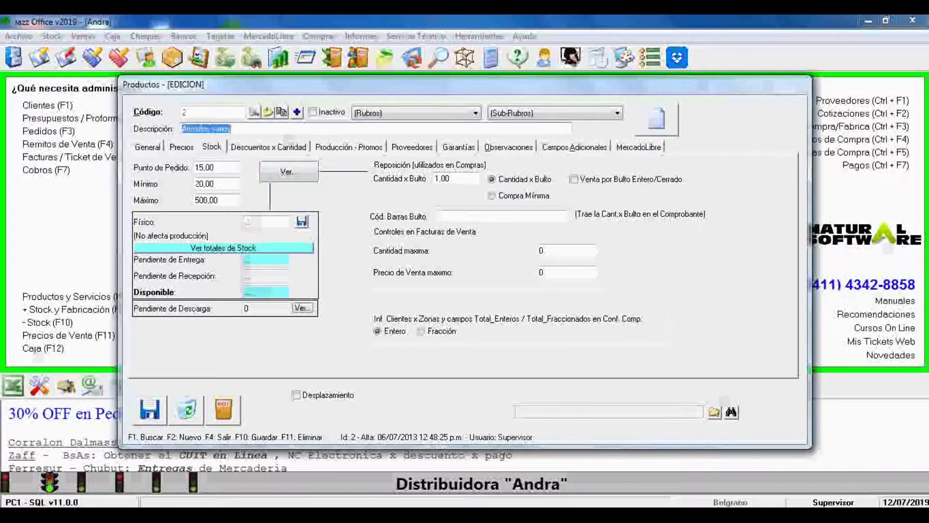
{"action": "key", "text": "F4"}
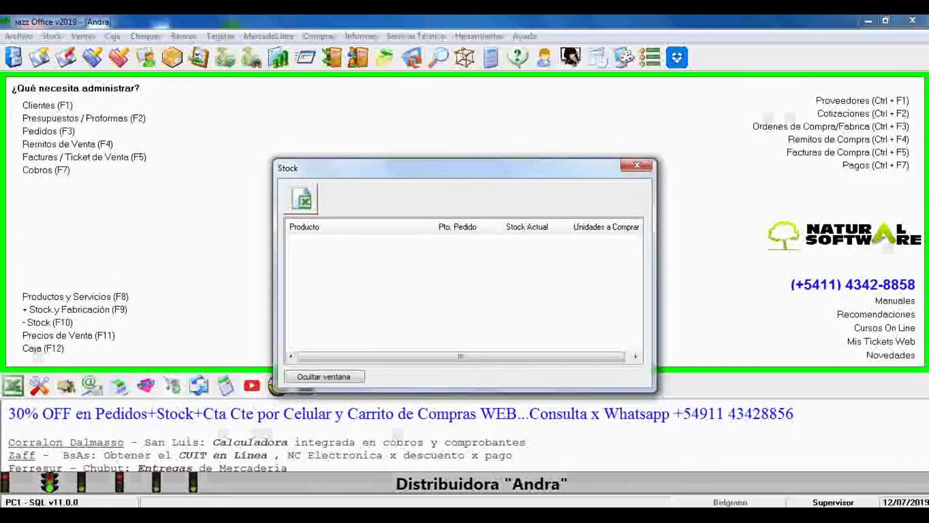
Restart Jazz Gestion as Supervisor and check the STOCK traffic light's list of products to buy
{"action": "left_click", "coordinate": [636, 165]}
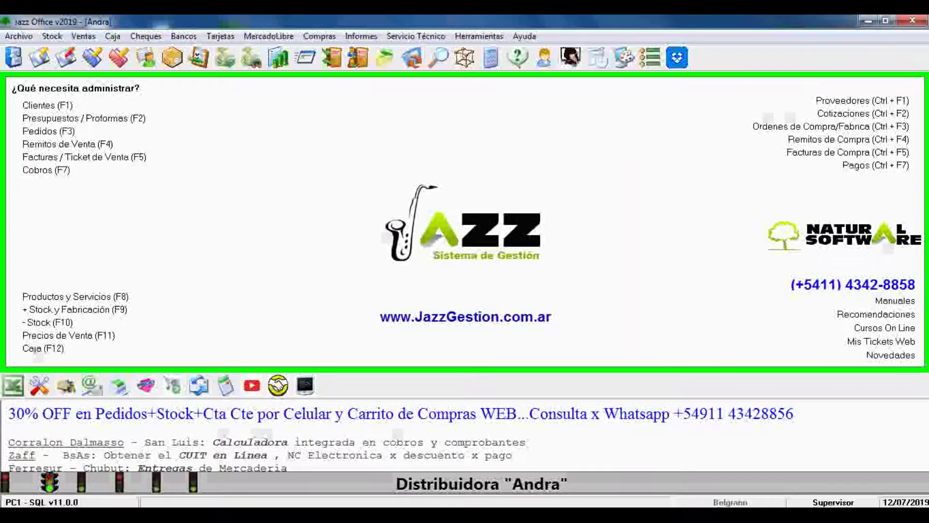
{"action": "left_click", "coordinate": [911, 21]}
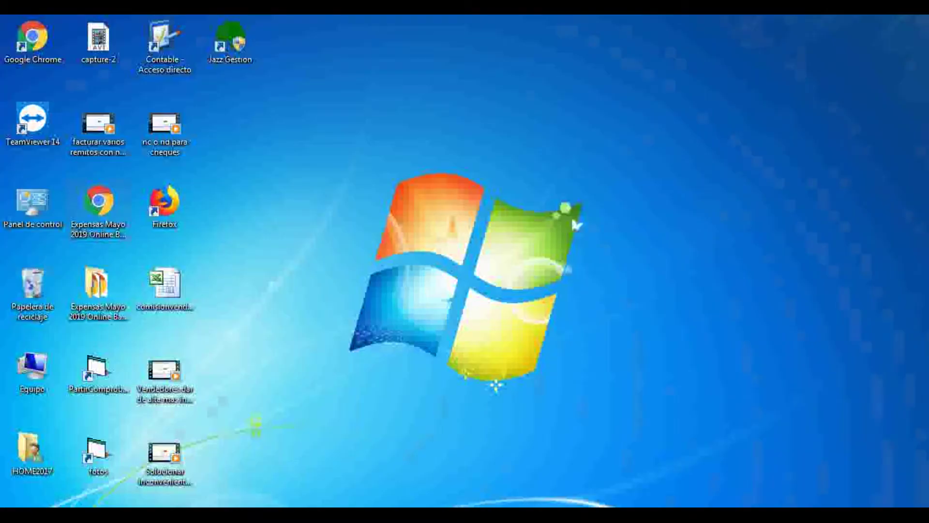
{"action": "double_click", "coordinate": [230, 43]}
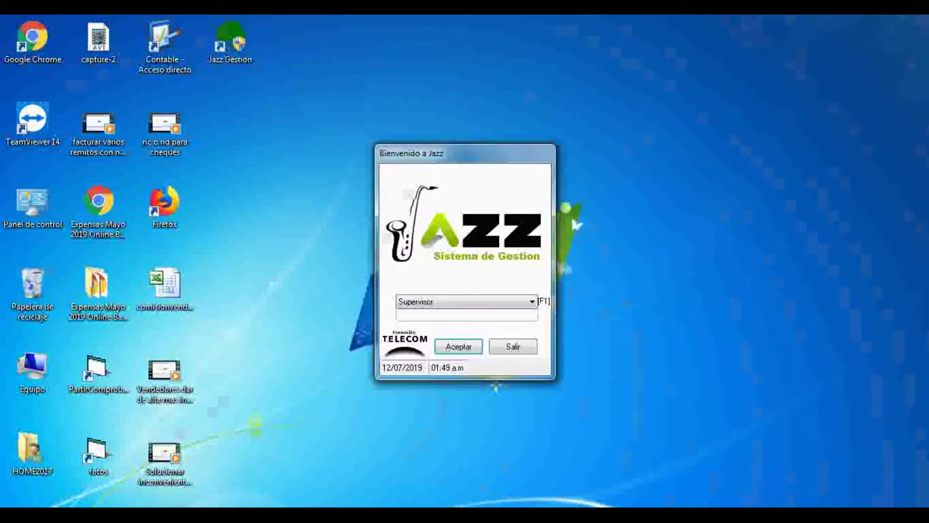
{"action": "key", "text": "Return"}
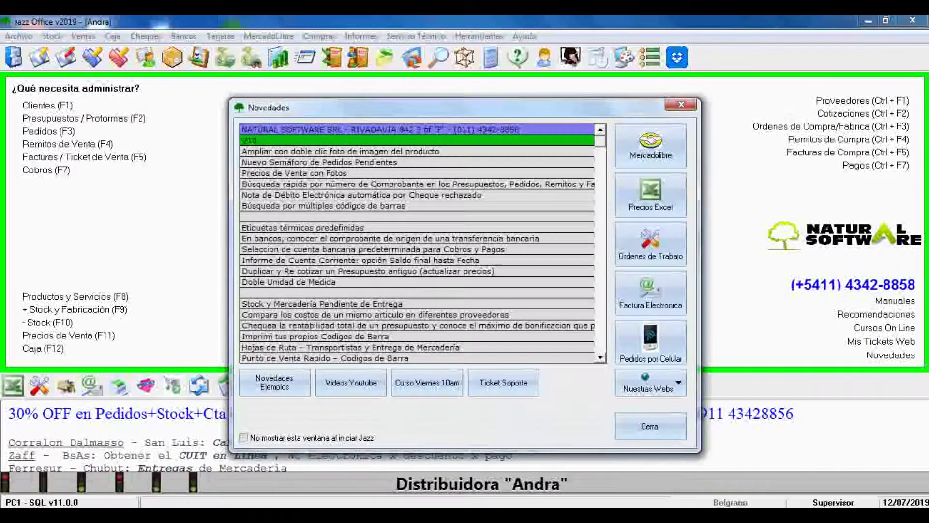
{"action": "left_click", "coordinate": [680, 105]}
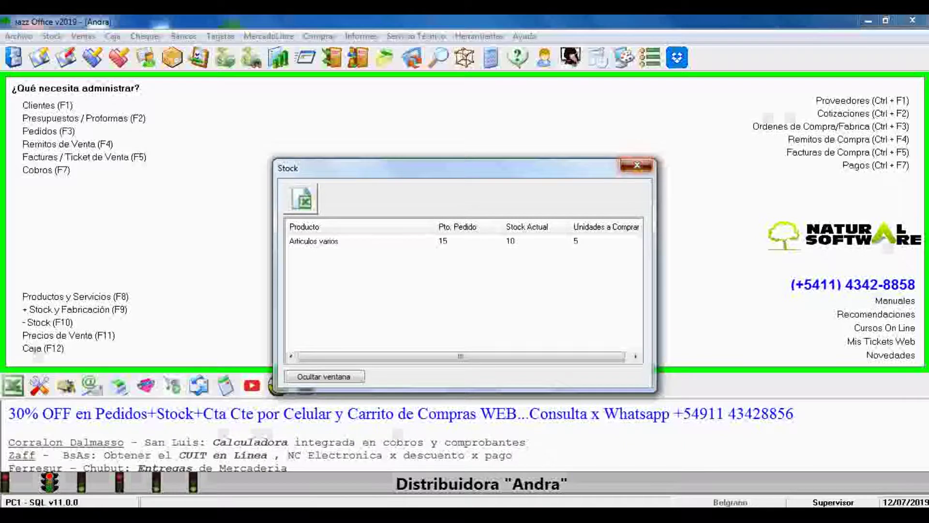
{"action": "left_click", "coordinate": [637, 165]}
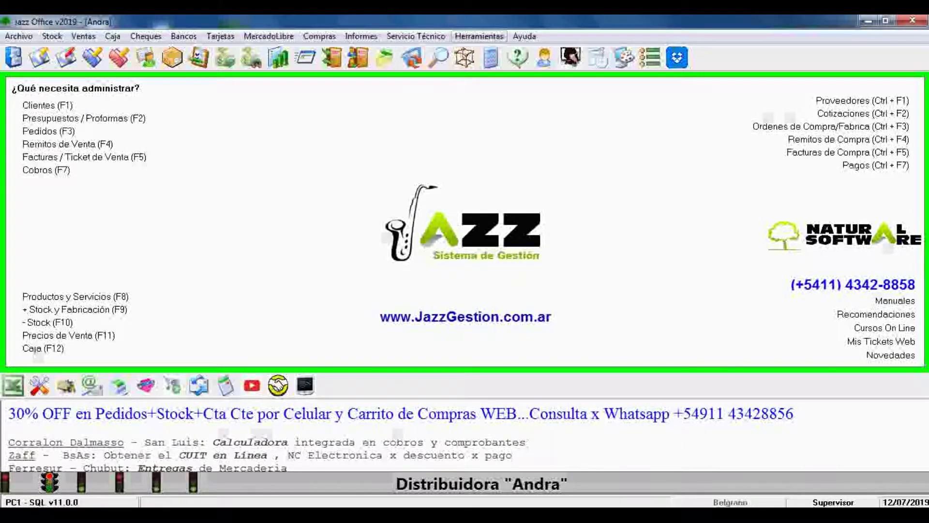
Review the Semáforos settings in the advanced general parameters and leave without making changes
{"action": "left_click", "coordinate": [479, 36]}
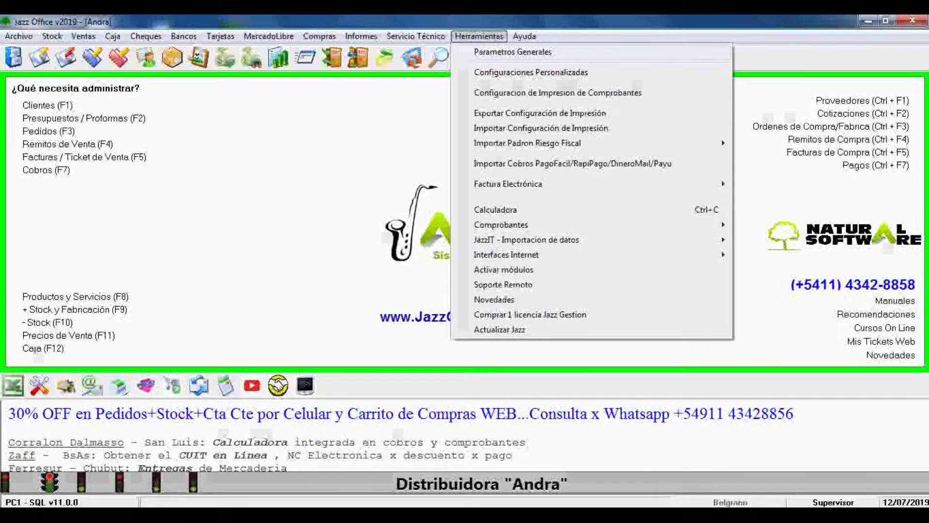
{"action": "left_click", "coordinate": [512, 52]}
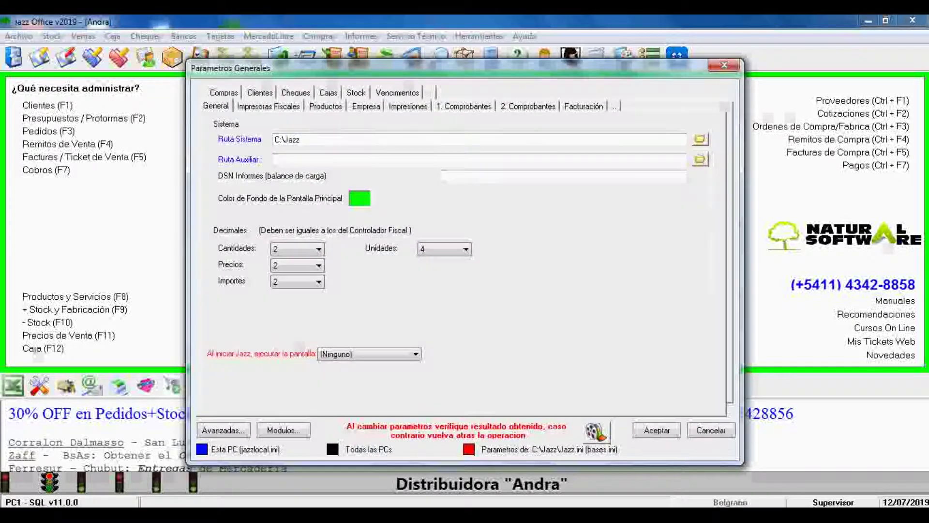
{"action": "left_click", "coordinate": [223, 430]}
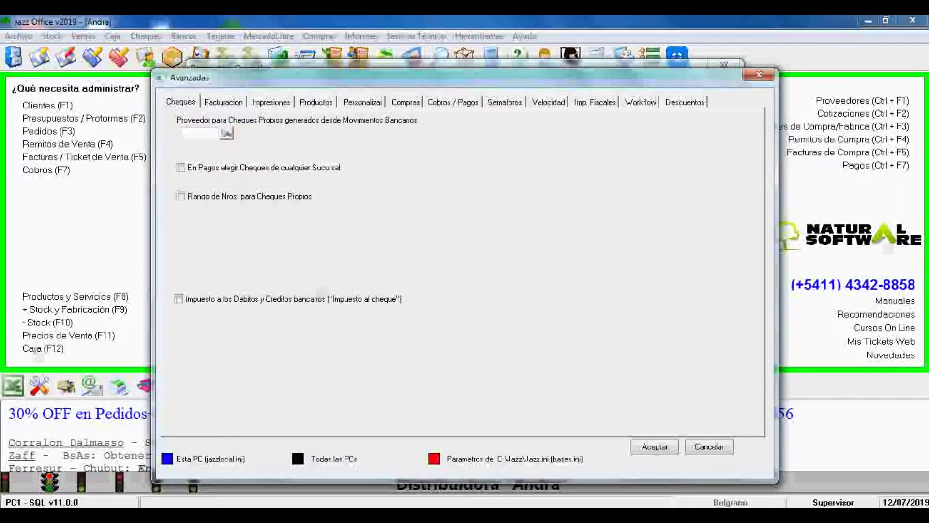
{"action": "left_click", "coordinate": [504, 101]}
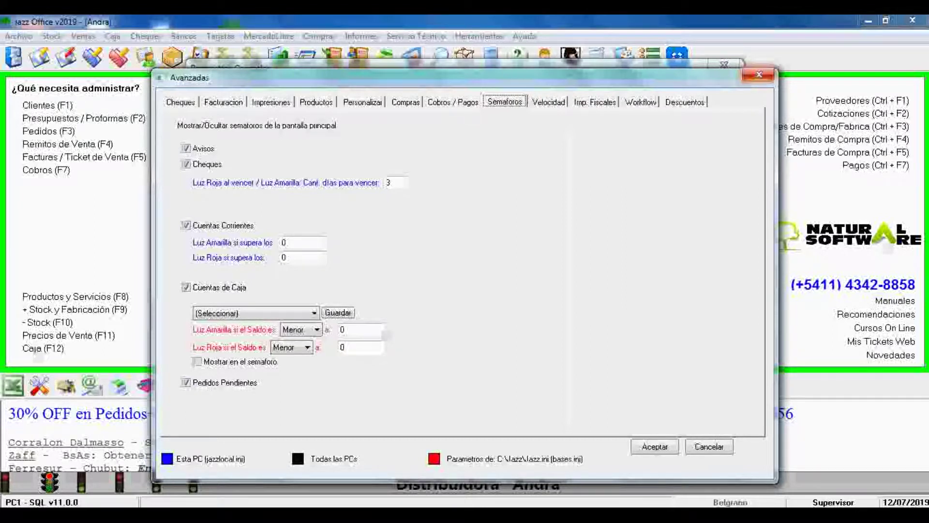
{"action": "key", "text": "Escape"}
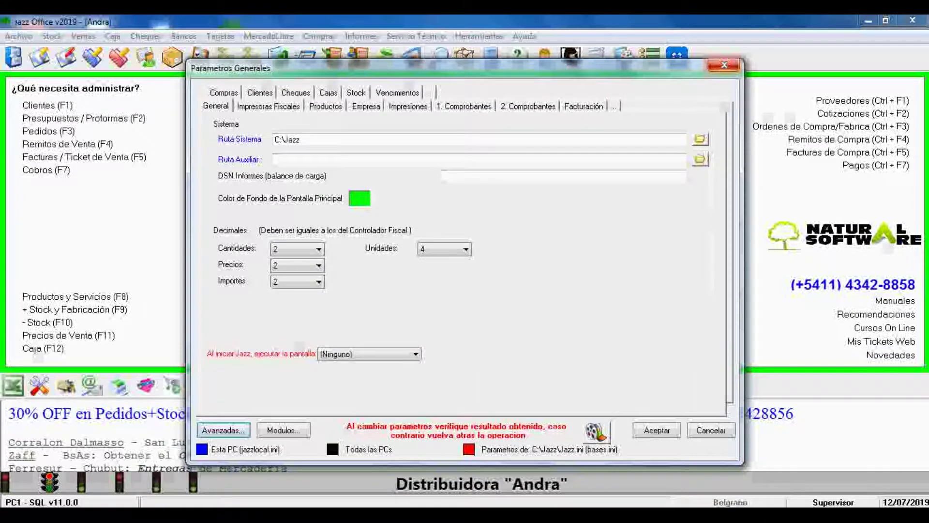
{"action": "key", "text": "Escape"}
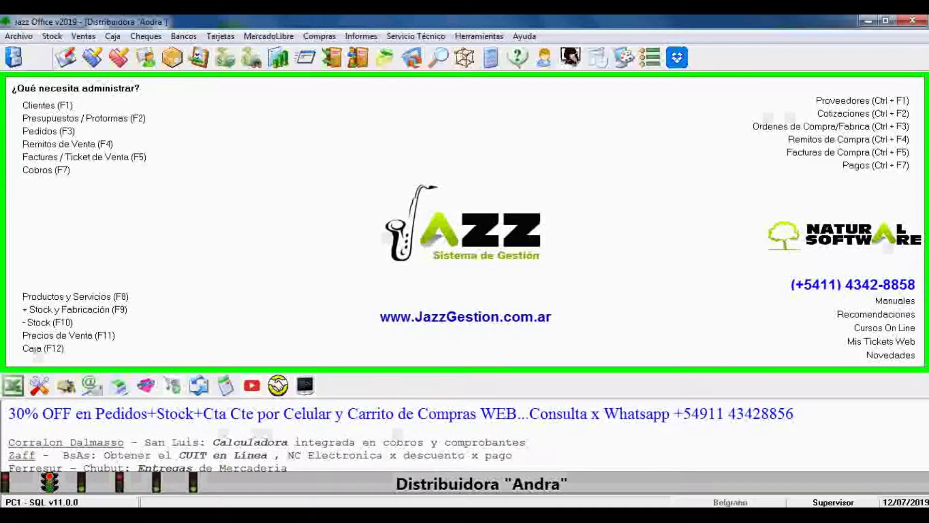
Start a Carga Masiva de Stock and list all active products for it
{"action": "left_click", "coordinate": [52, 36]}
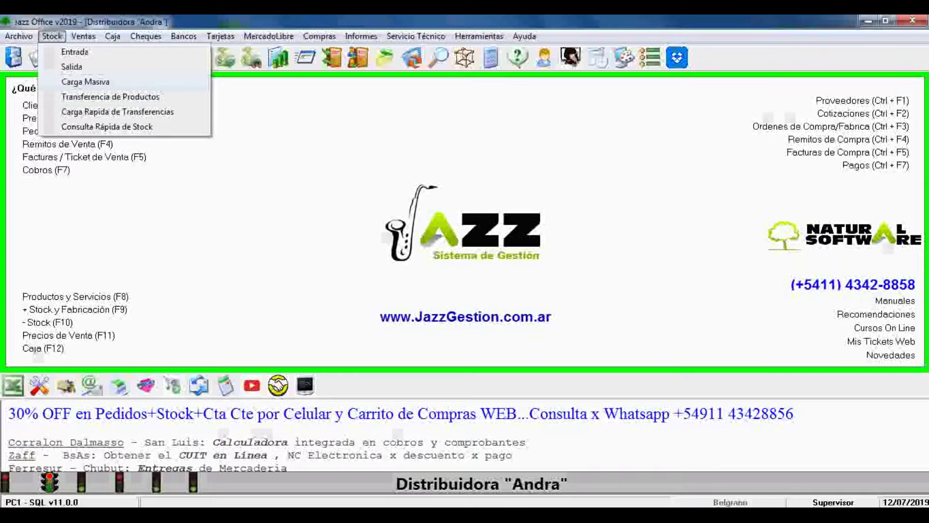
{"action": "left_click", "coordinate": [85, 81]}
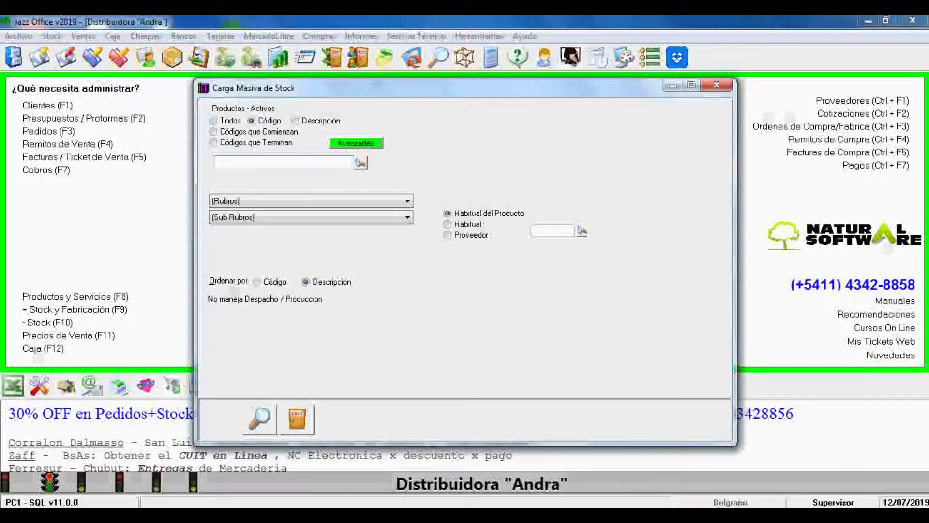
{"action": "left_click", "coordinate": [213, 121]}
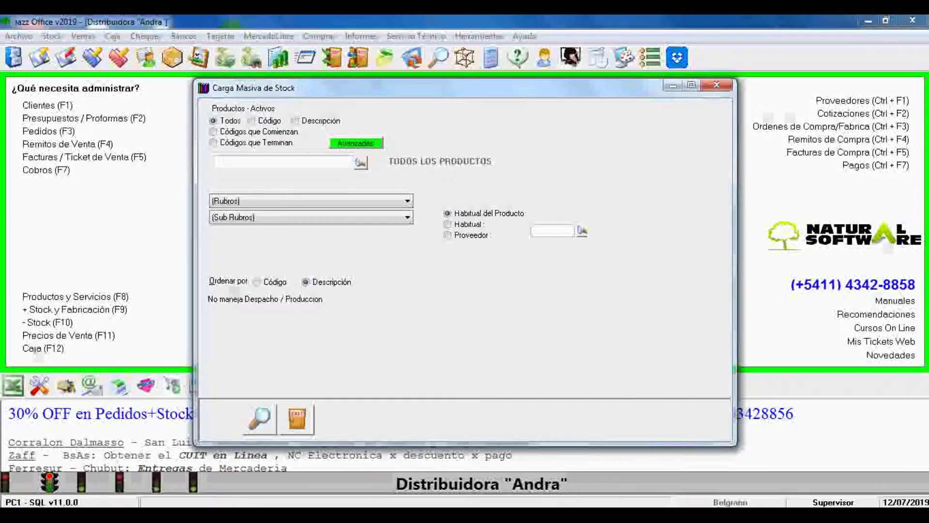
{"action": "left_click", "coordinate": [259, 419]}
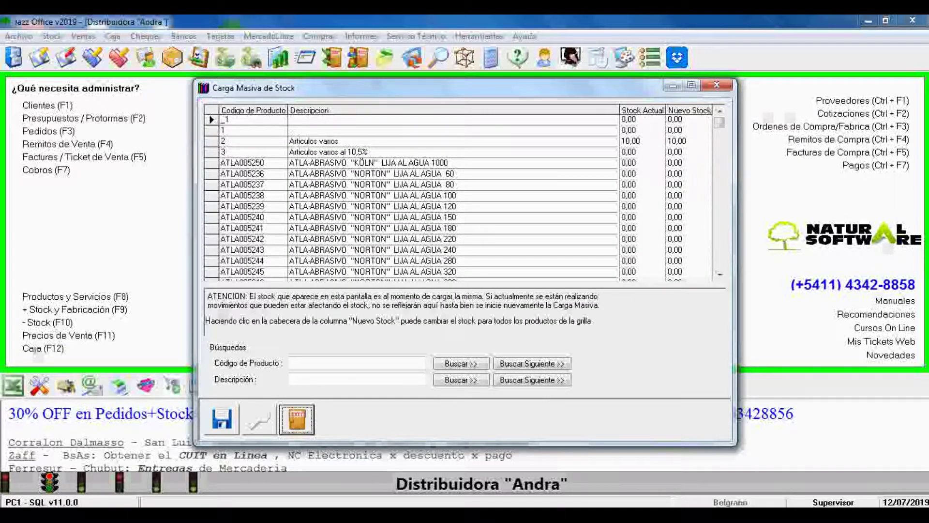
Set the new stock to 50 for product _1 and 60 for ATLA005237, then save the bulk load
{"action": "double_click", "coordinate": [452, 119]}
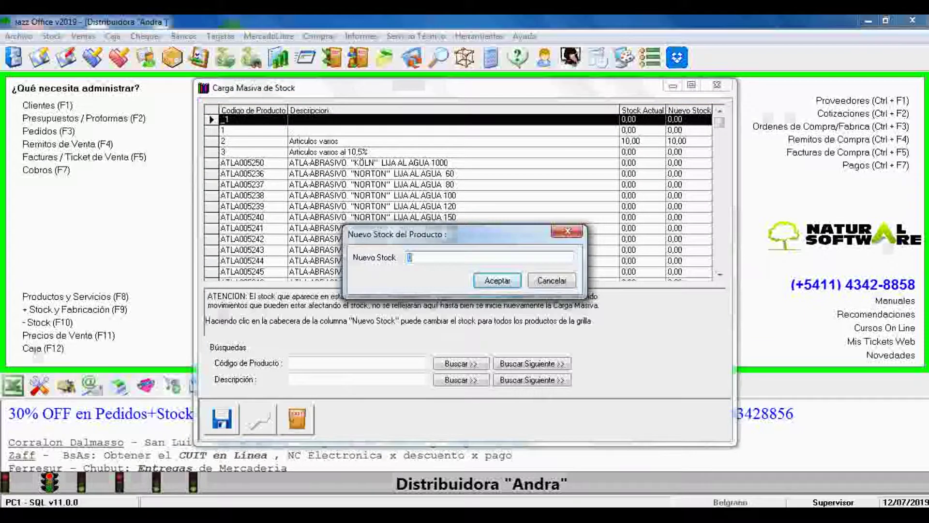
{"action": "type", "text": "50"}
{"action": "key", "text": "Return"}
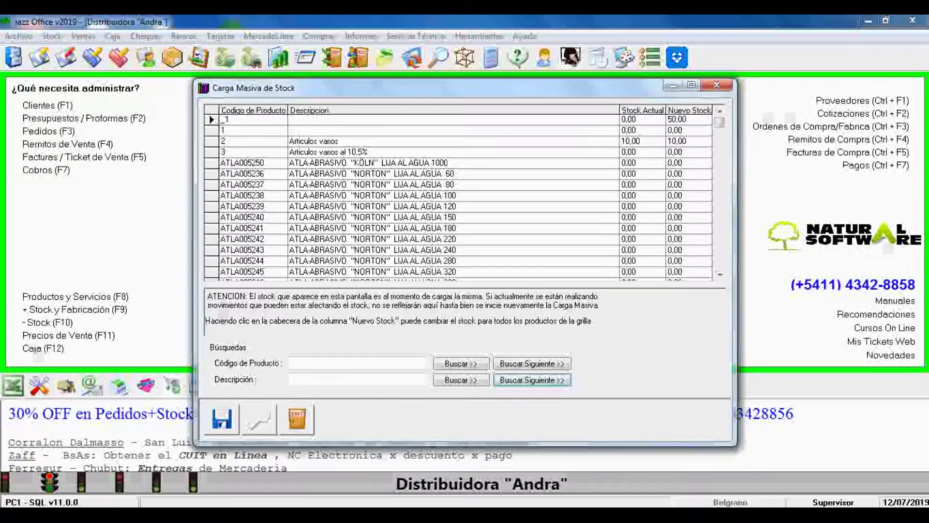
{"action": "double_click", "coordinate": [687, 184]}
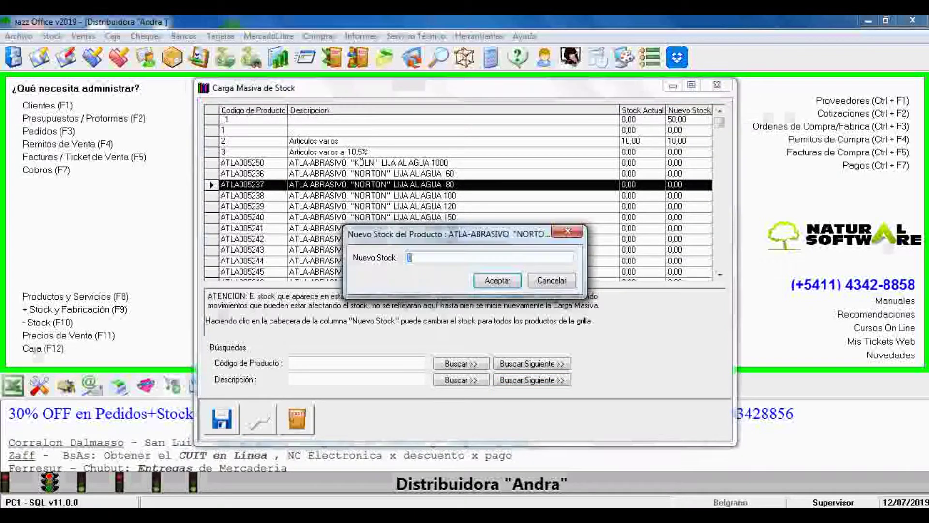
{"action": "type", "text": "60"}
{"action": "key", "text": "Return"}
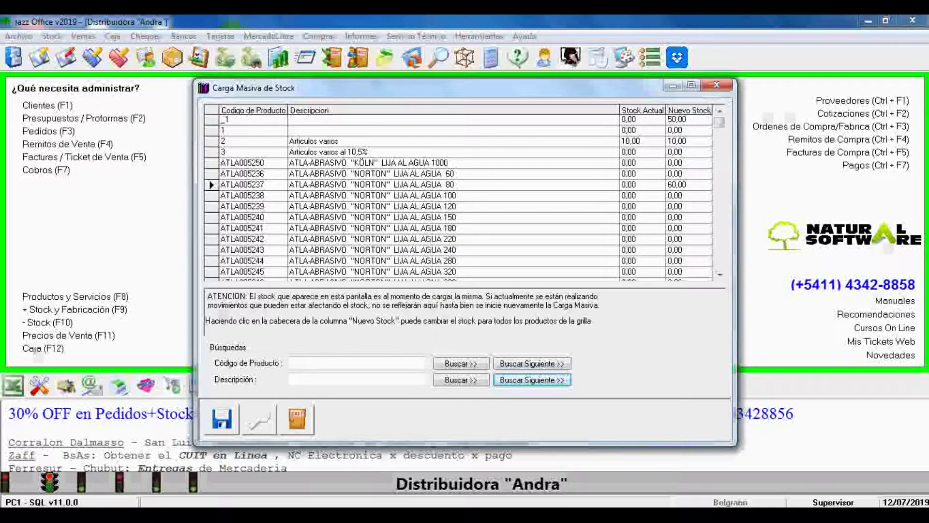
{"action": "left_click", "coordinate": [221, 418]}
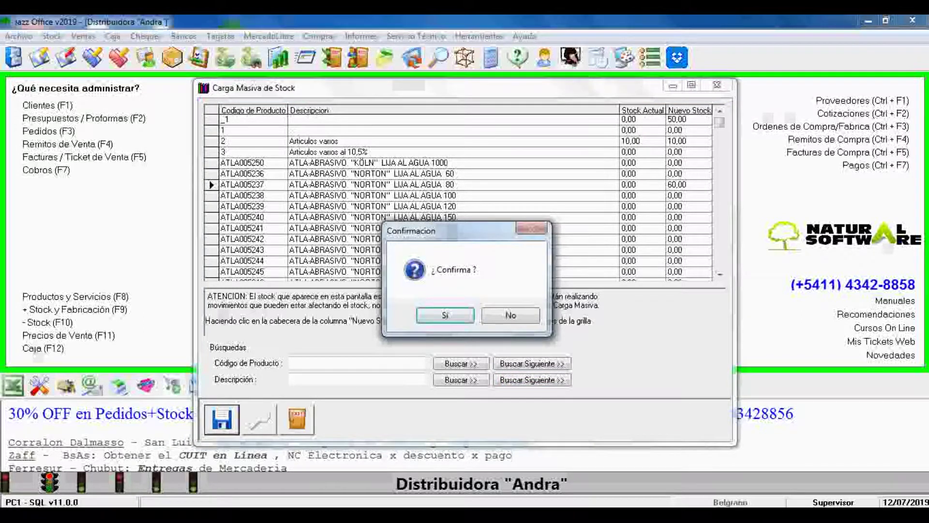
{"action": "key", "text": "Return"}
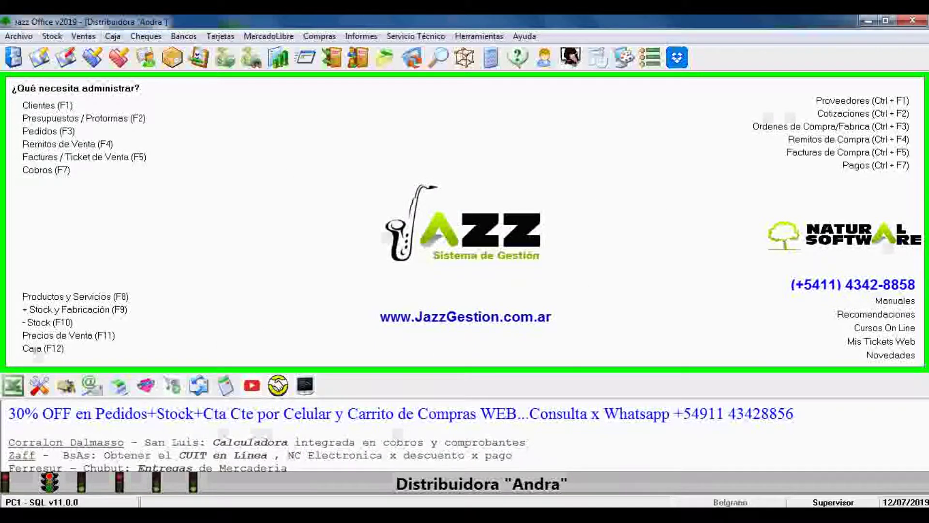
Open a new Carga Masiva de Stock and list all active products in its grid
{"action": "left_click", "coordinate": [51, 35]}
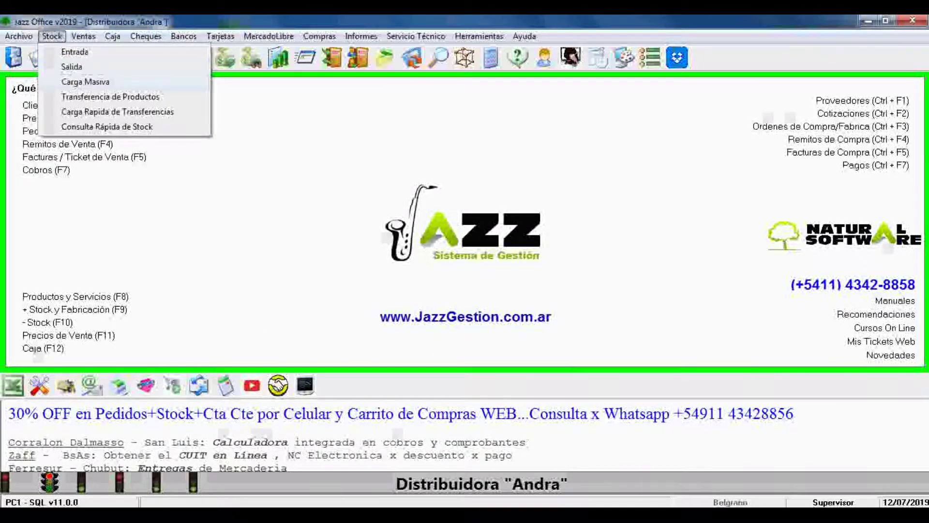
{"action": "left_click", "coordinate": [85, 81]}
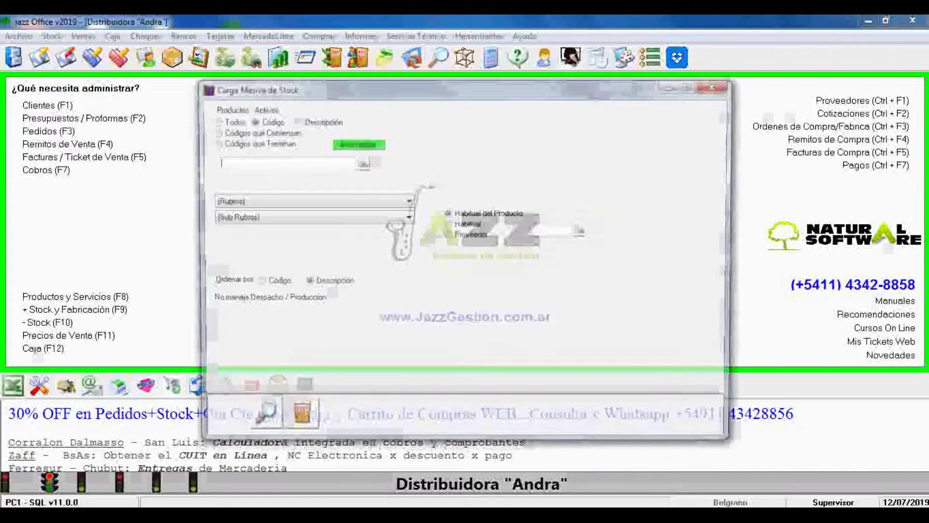
{"action": "key", "text": "Return"}
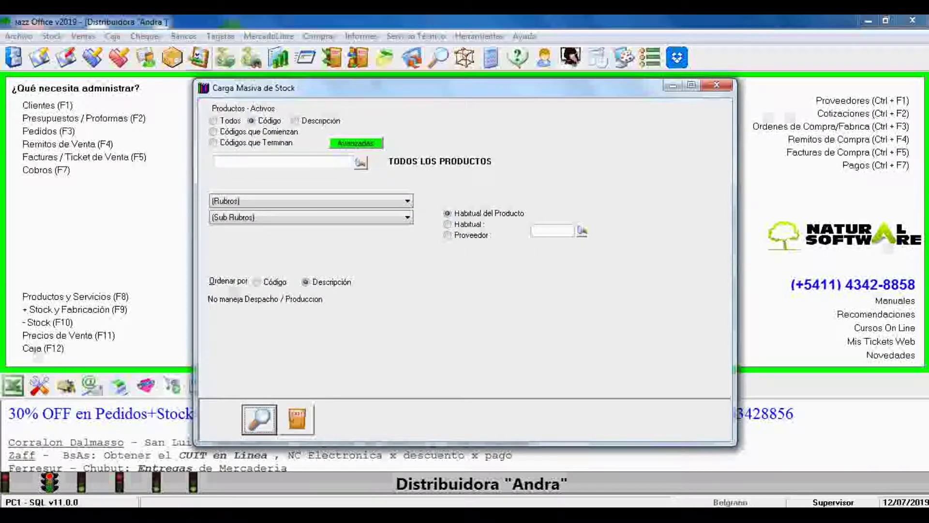
{"action": "left_click", "coordinate": [213, 121]}
{"action": "left_click", "coordinate": [260, 419]}
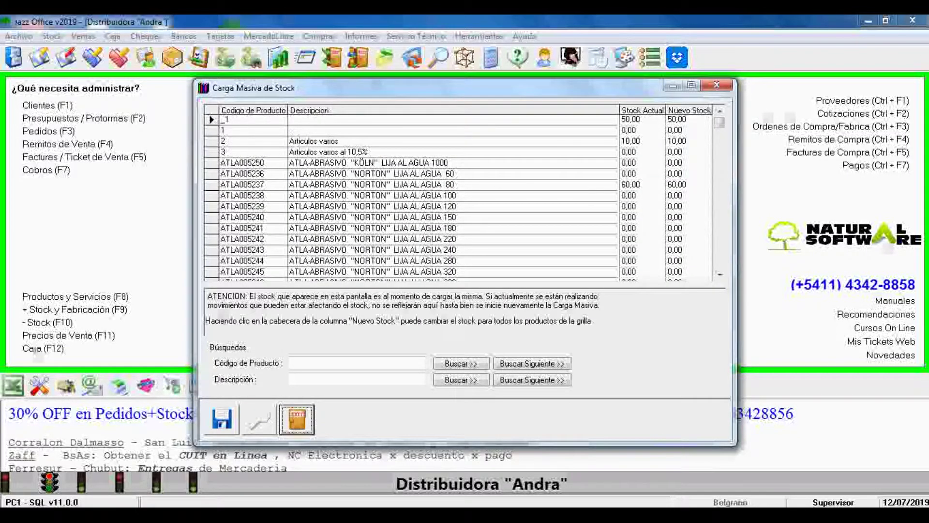
Set the Nuevo Stock of every product in the grid to 0 at once, then save and confirm the bulk load
{"action": "left_click", "coordinate": [689, 110]}
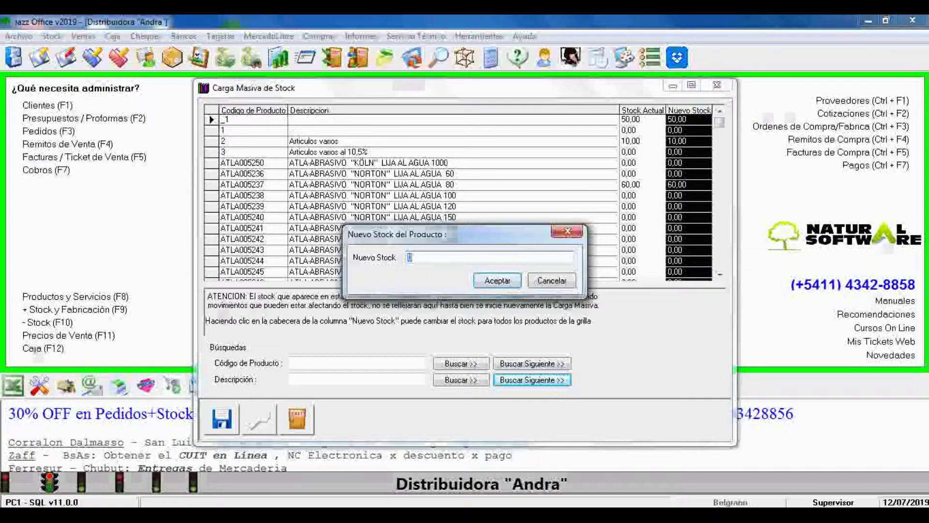
{"action": "type", "text": "0"}
{"action": "key", "text": "Return"}
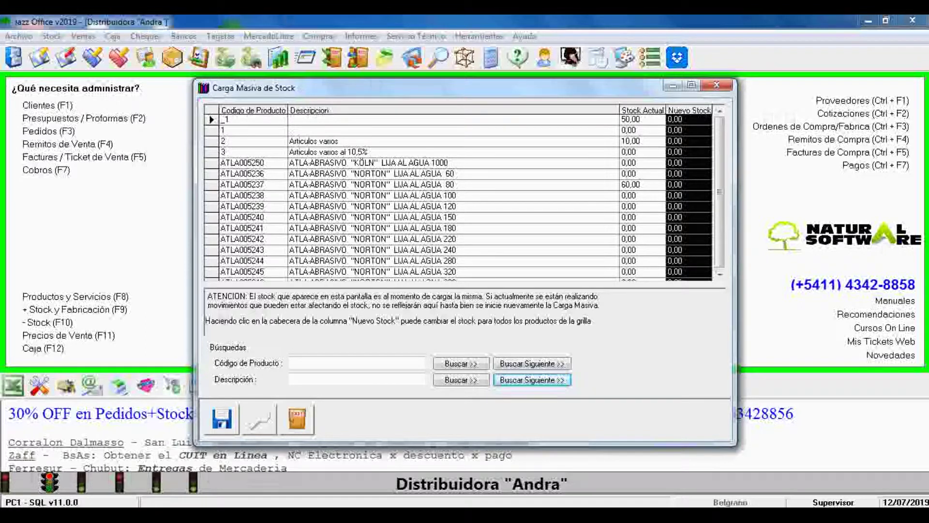
{"action": "left_click", "coordinate": [222, 419]}
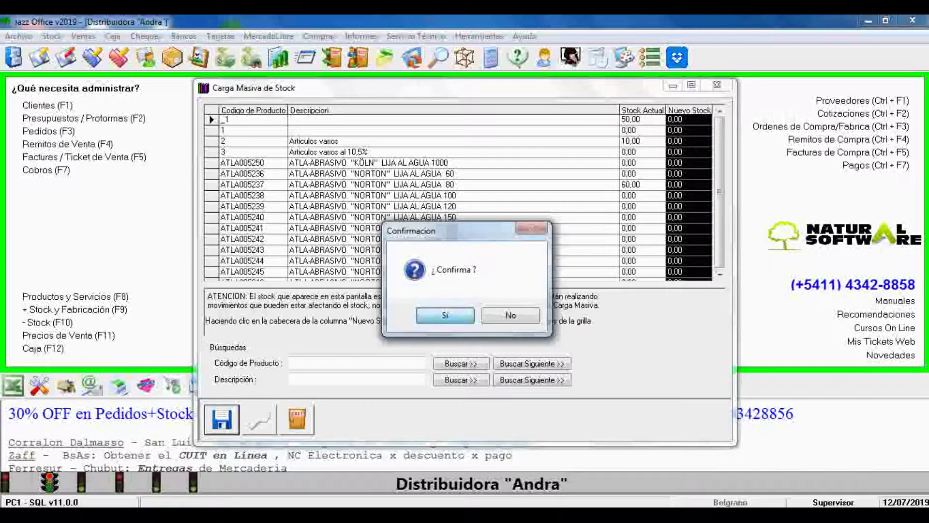
{"action": "key", "text": "Return"}
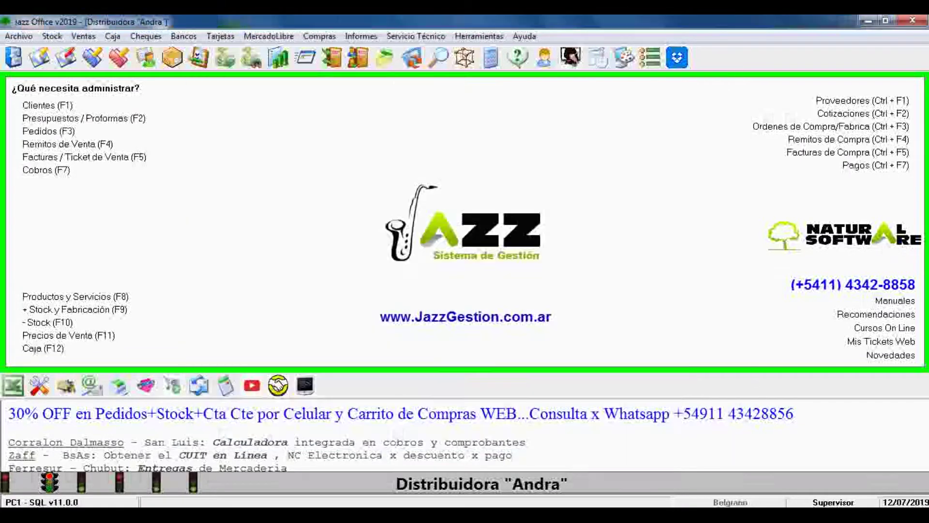